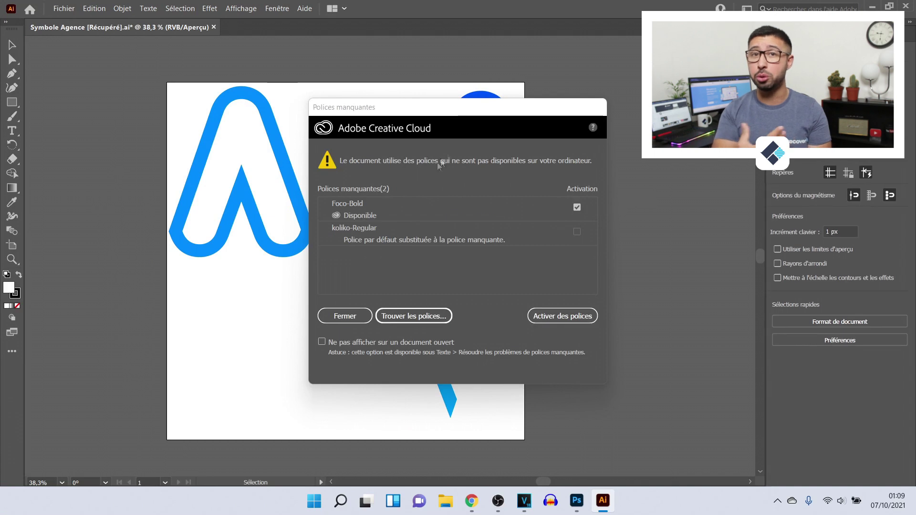
Dismiss the missing fonts notice and open the file handling (Gestion des fichiers) preferences
click(346, 316)
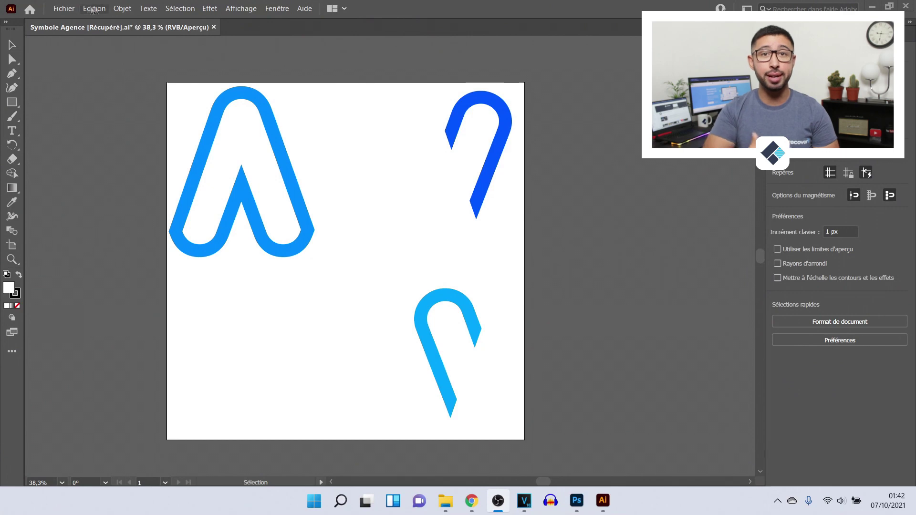
click(93, 9)
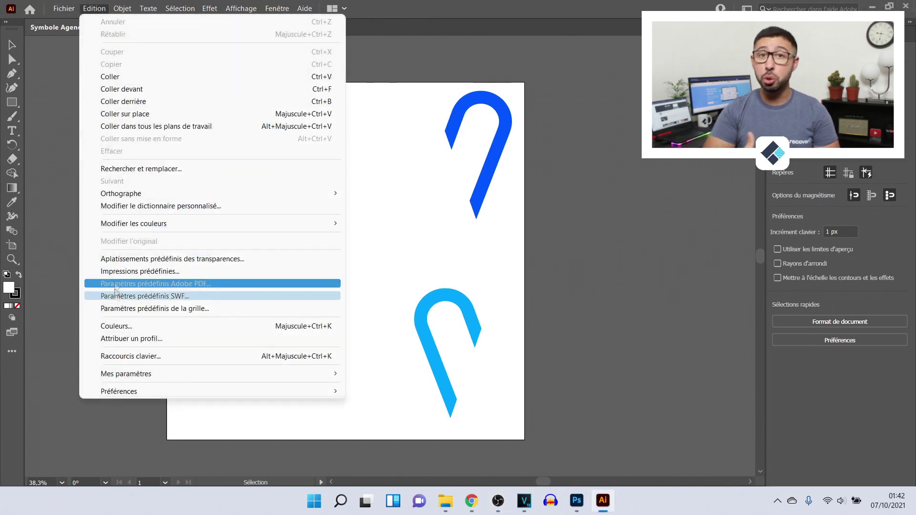
mouse_move(122, 390)
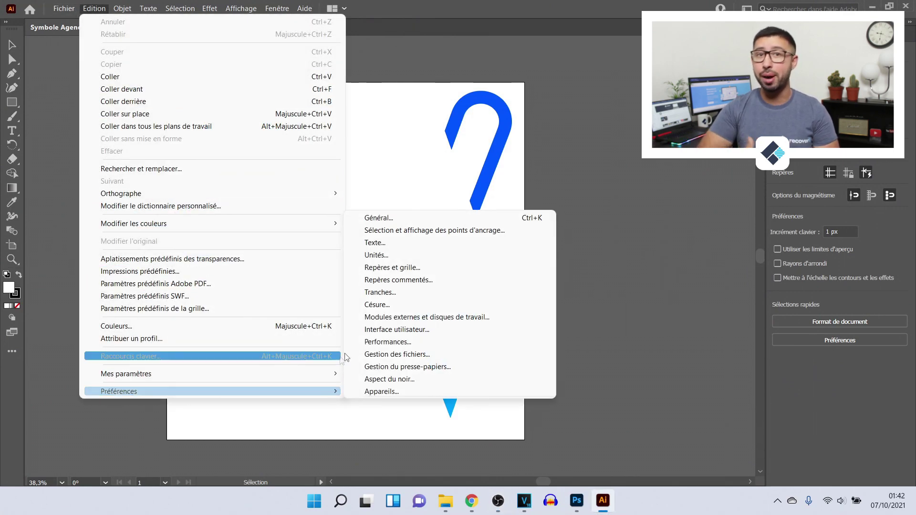
click(397, 218)
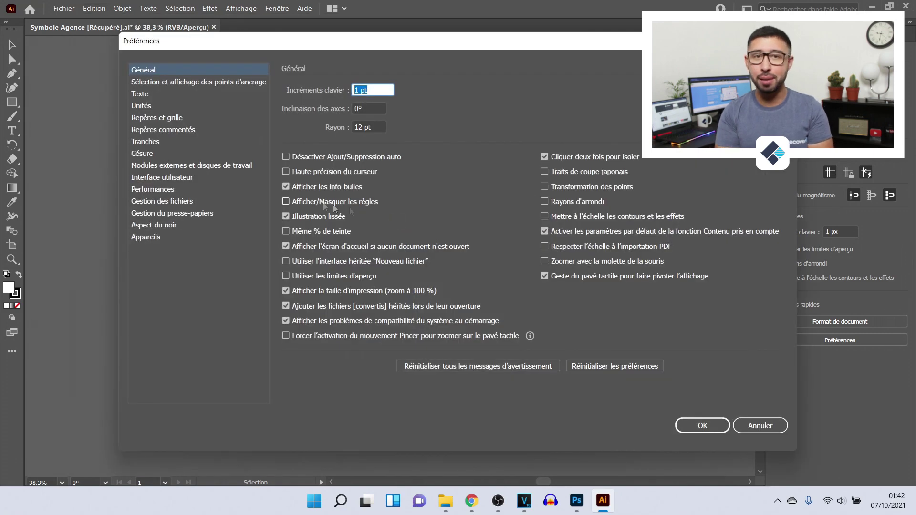
click(160, 190)
click(159, 202)
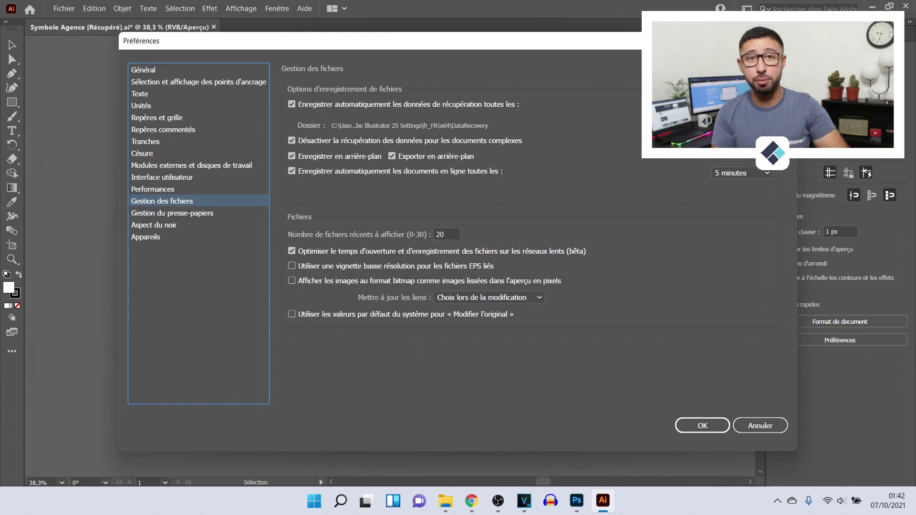
Set the automatic saving interval for recovery data to 1 minute
drag(667, 42, 570, 73)
click(627, 137)
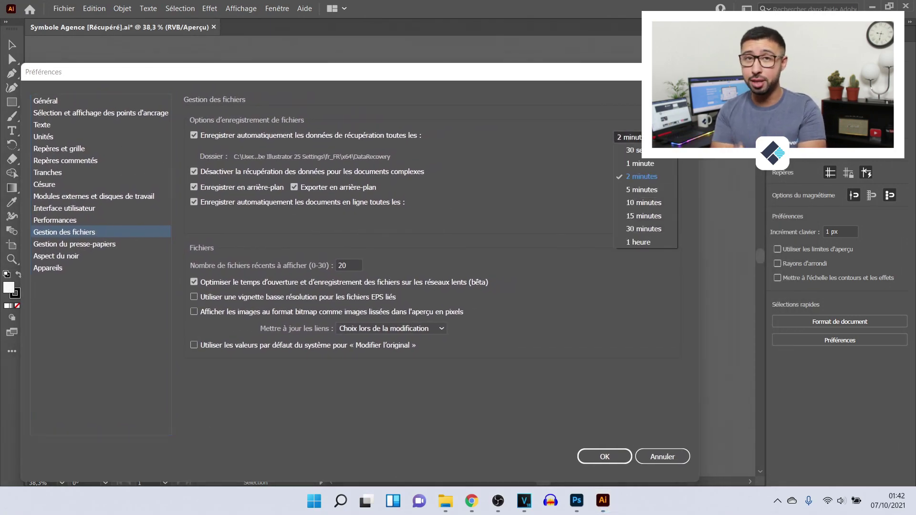
click(642, 243)
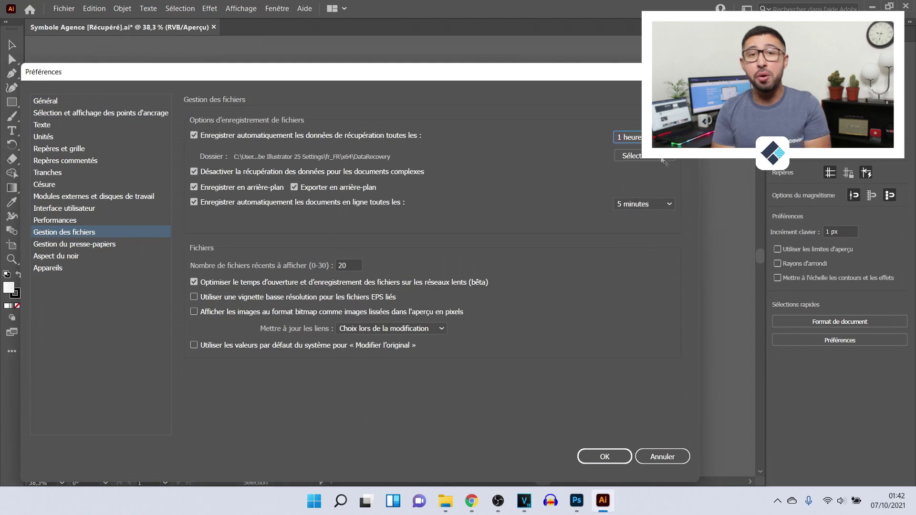
click(627, 137)
click(653, 137)
click(653, 137)
click(654, 164)
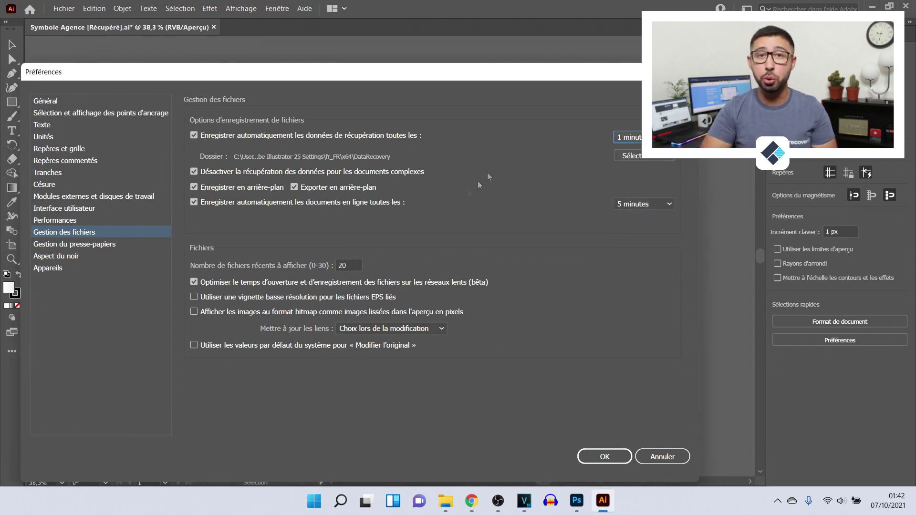
Inspect the DataRecovery folder that stores recovery data and its parent folder x64, without choosing another folder
click(630, 156)
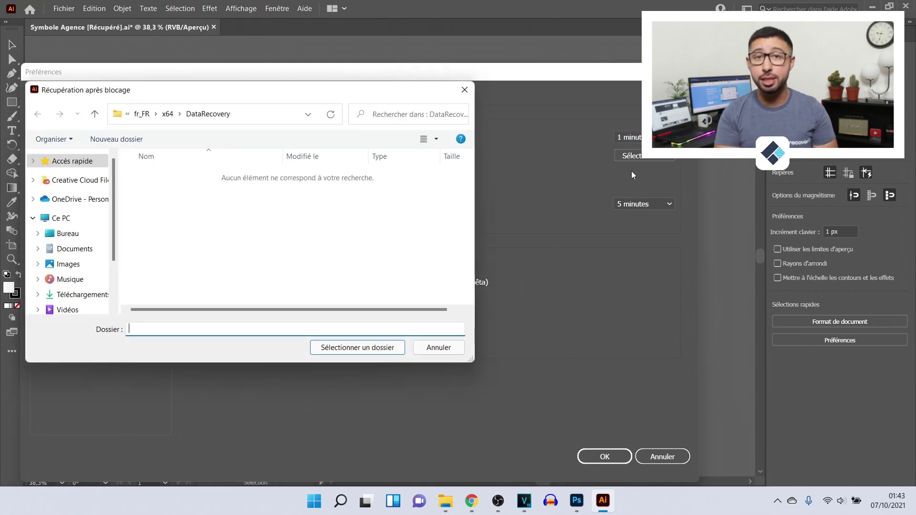
click(168, 114)
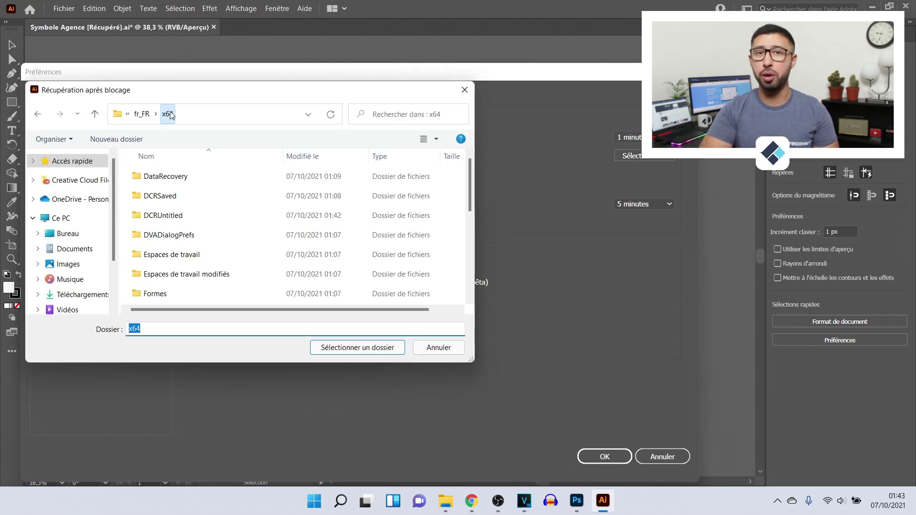
click(467, 91)
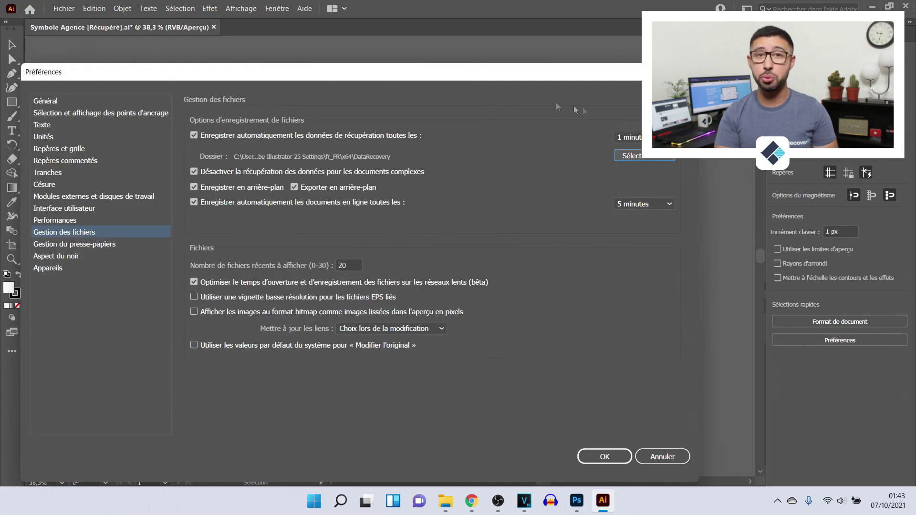
click(643, 159)
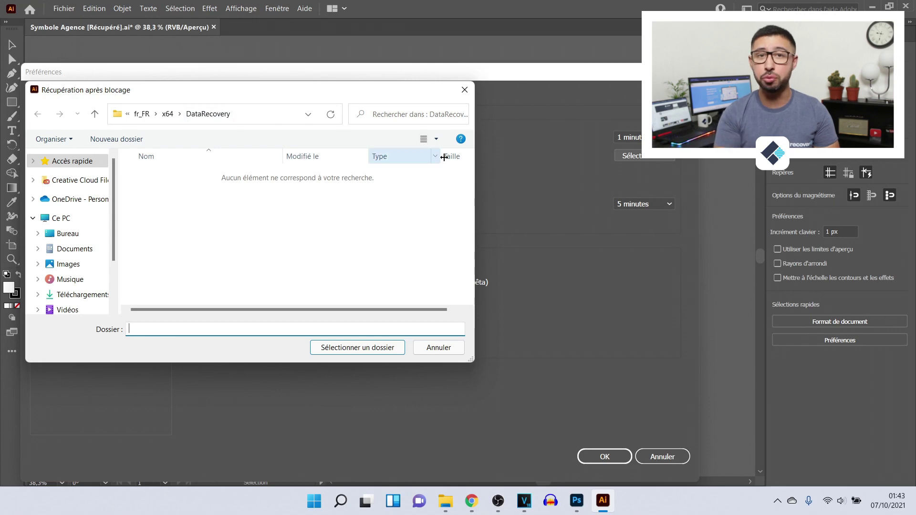
click(465, 90)
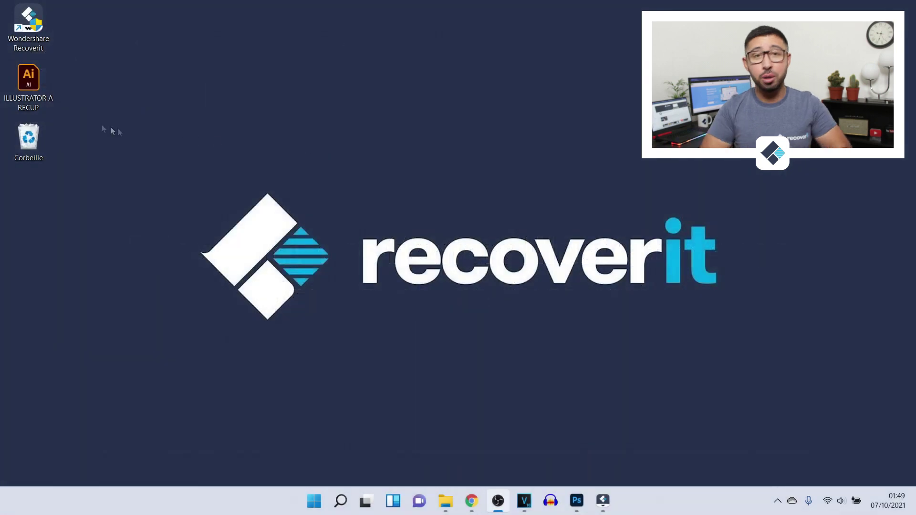
Open the desktop file ILLUSTRATOR A RECUP in Illustrator and dismiss the missing fonts notice
click(31, 97)
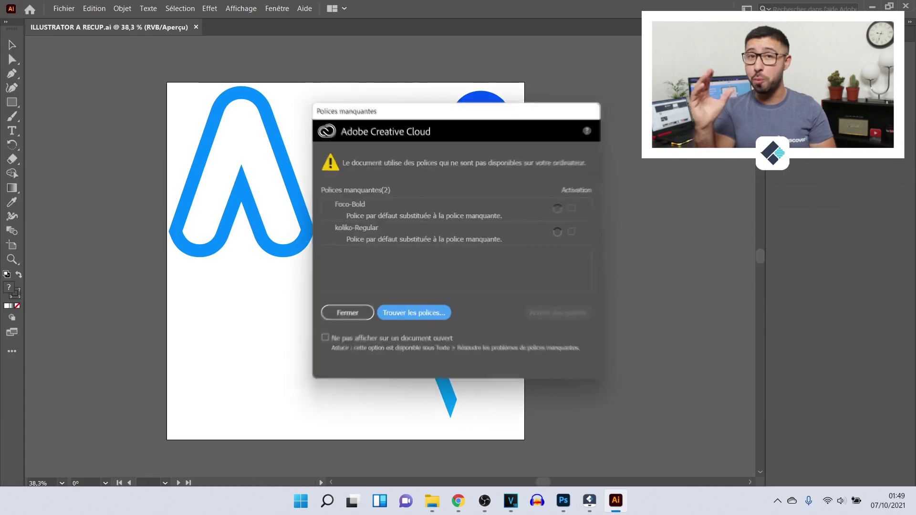
click(356, 315)
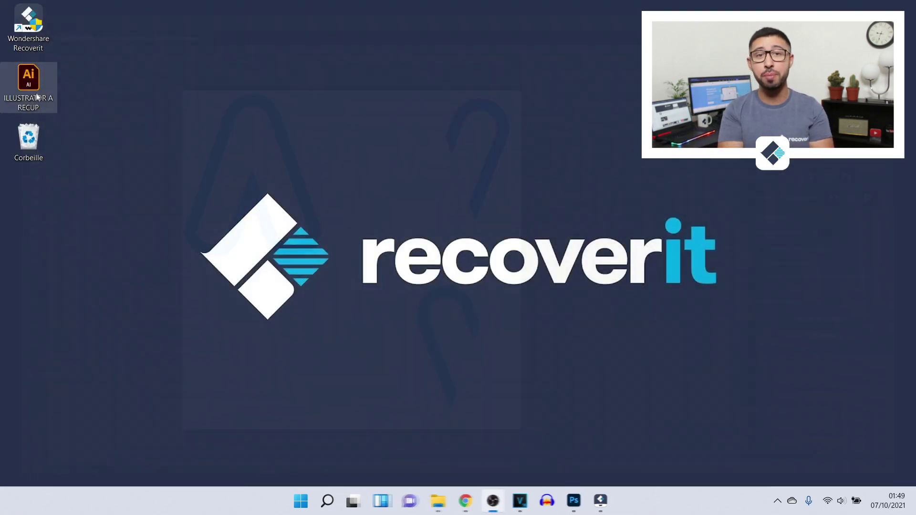
Delete the ILLUSTRATOR A RECUP file from the desktop permanently by moving it to the Recycle Bin and emptying the bin
drag(29, 78, 29, 138)
right_click(31, 135)
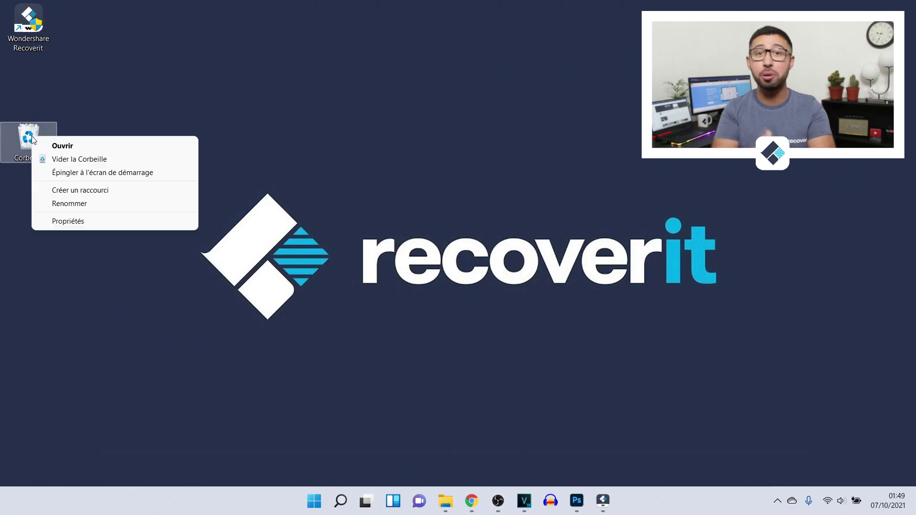
click(67, 159)
click(501, 260)
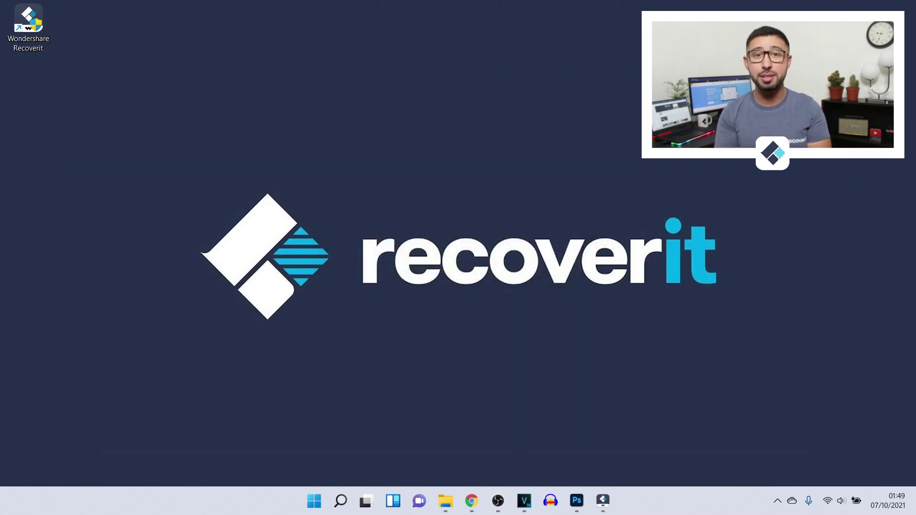
Switch to Wondershare Recoverit and scan the Recycle Bin (Corbeille) for deleted files
click(604, 498)
mouse_move(380, 382)
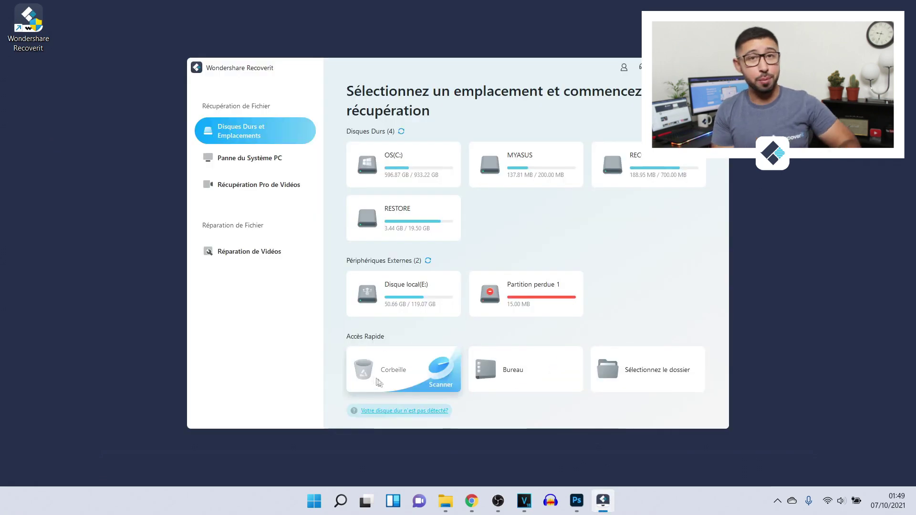
click(403, 372)
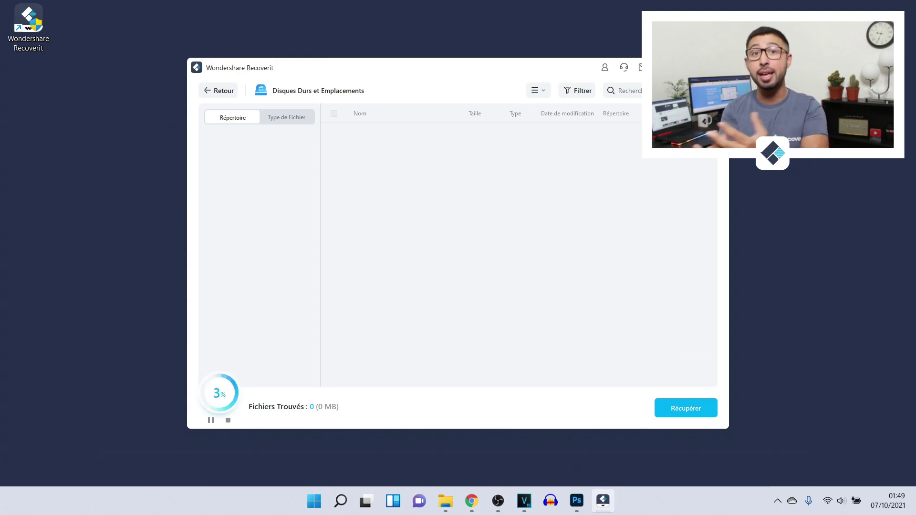
drag(451, 68, 439, 69)
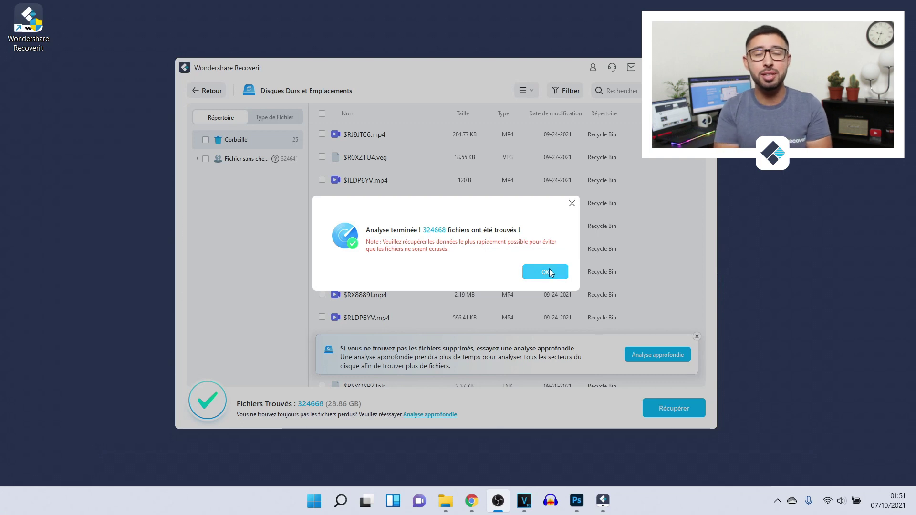
click(549, 271)
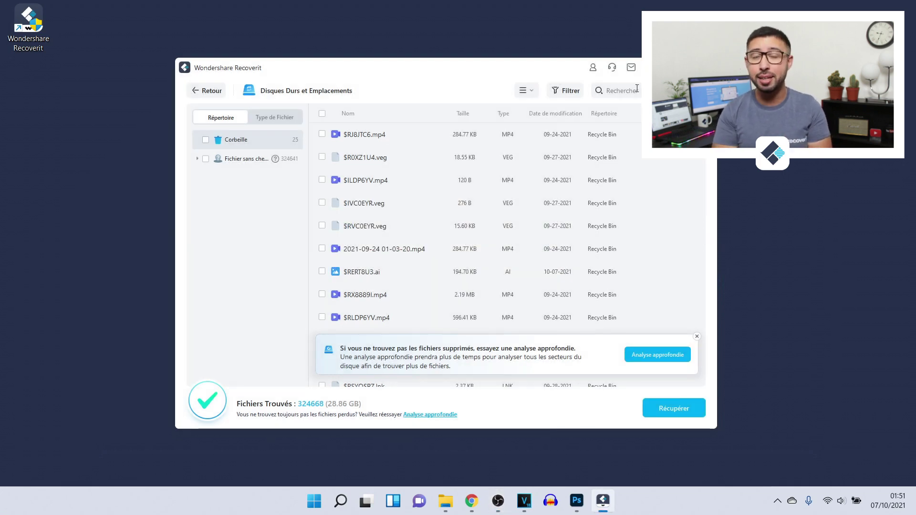
Search the scan results for "illustrator a" and recover ILLUSTRATOR A RECUP.ai to the DCIM folder on drive E:
text(illustrator)
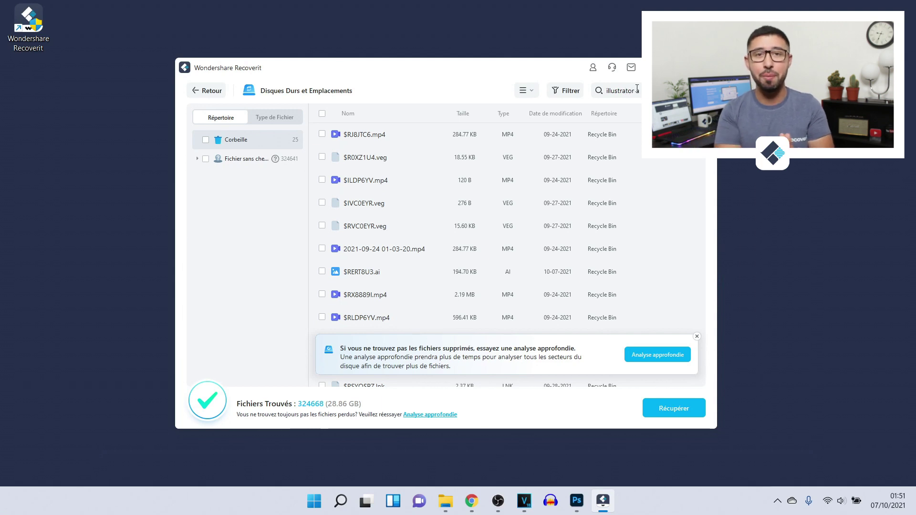
key(Return)
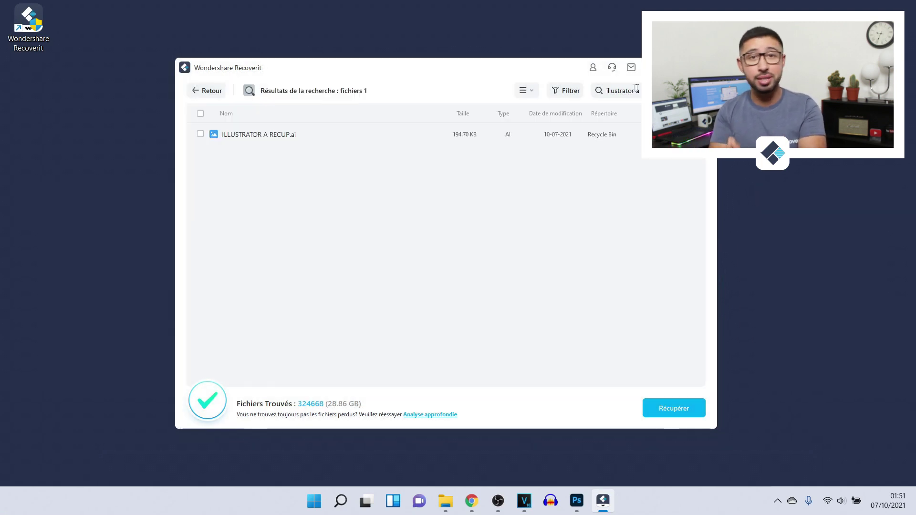
click(201, 135)
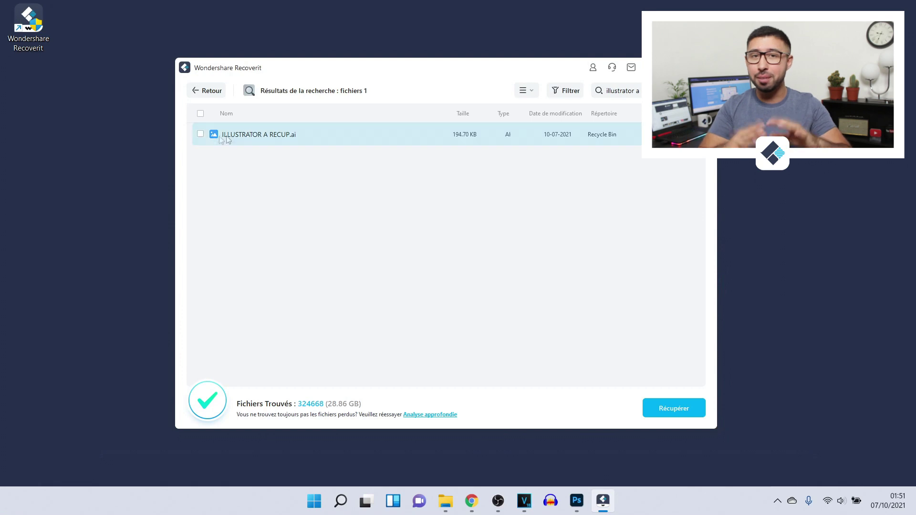
click(674, 408)
click(348, 221)
click(382, 220)
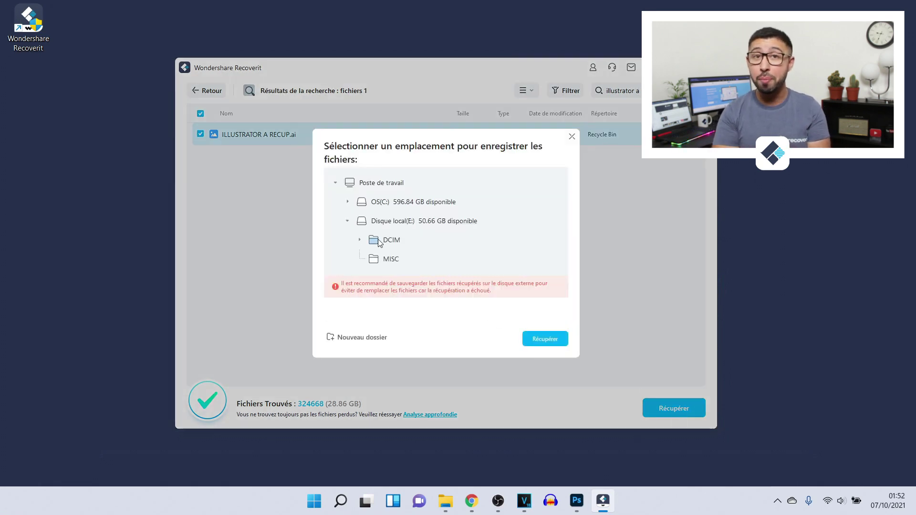
click(539, 340)
Open the recovered ILLUSTRATOR A RECUP file from its recovery folder in Illustrator to check it, and close Illustrator
click(547, 271)
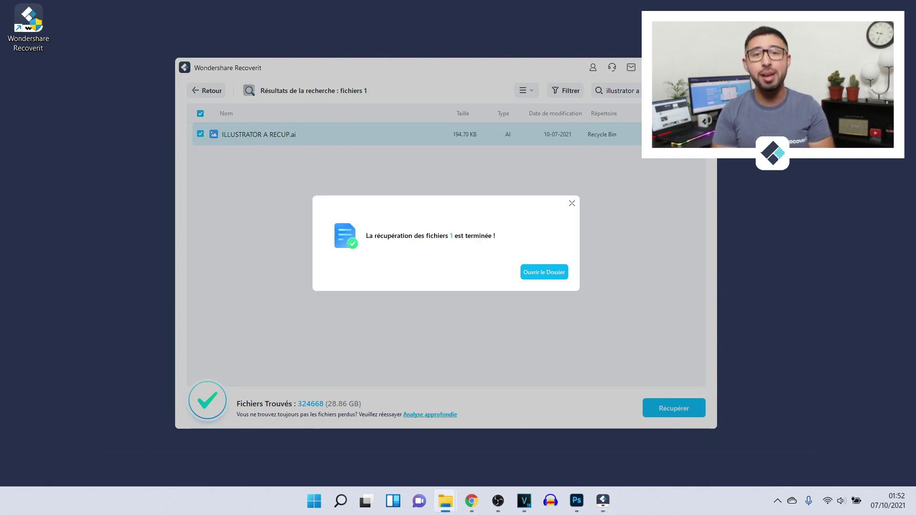
drag(915, 34, 378, 41)
double_click(236, 138)
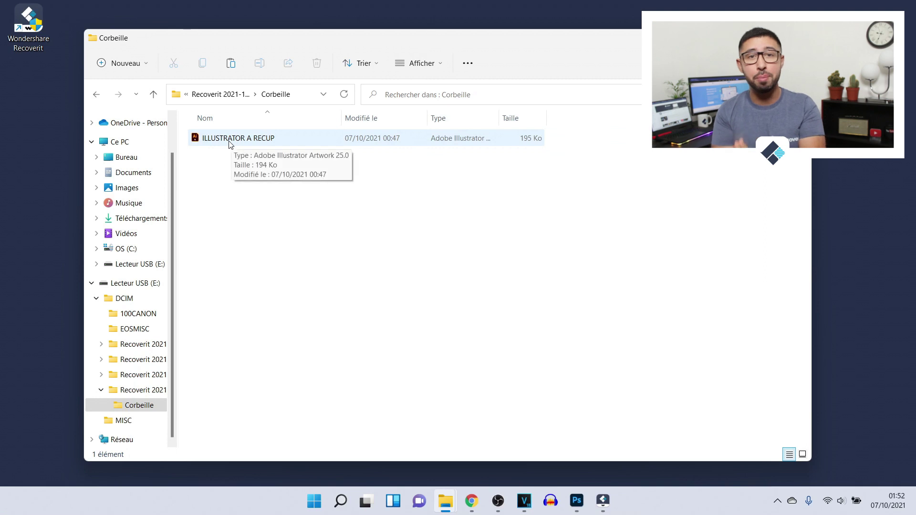
double_click(222, 141)
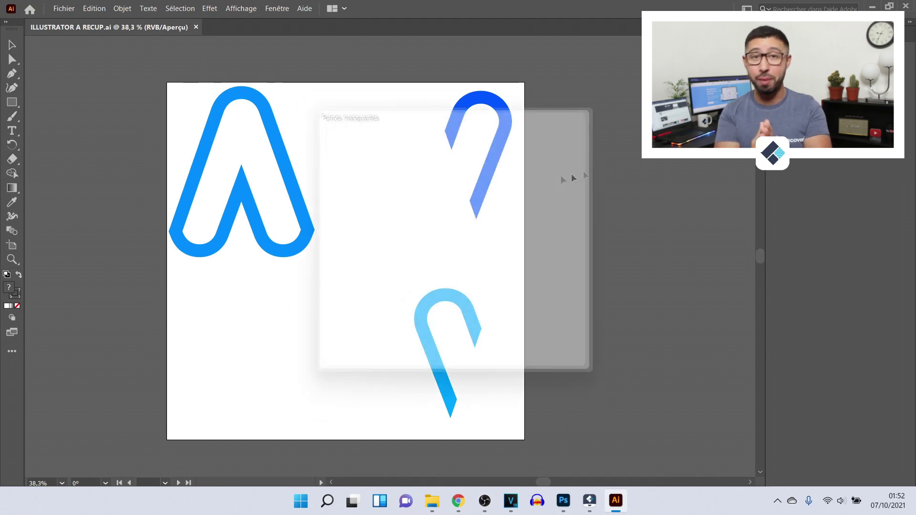
click(340, 319)
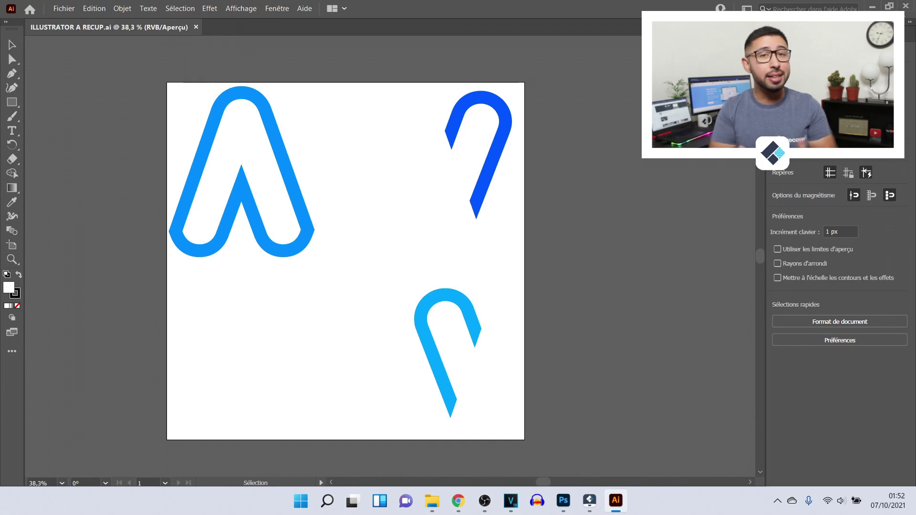
click(905, 8)
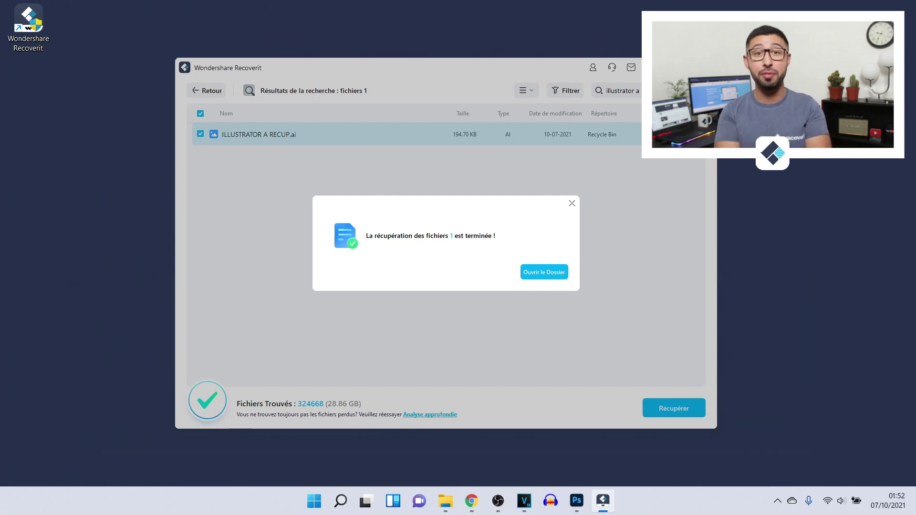
key(alt+Tab)
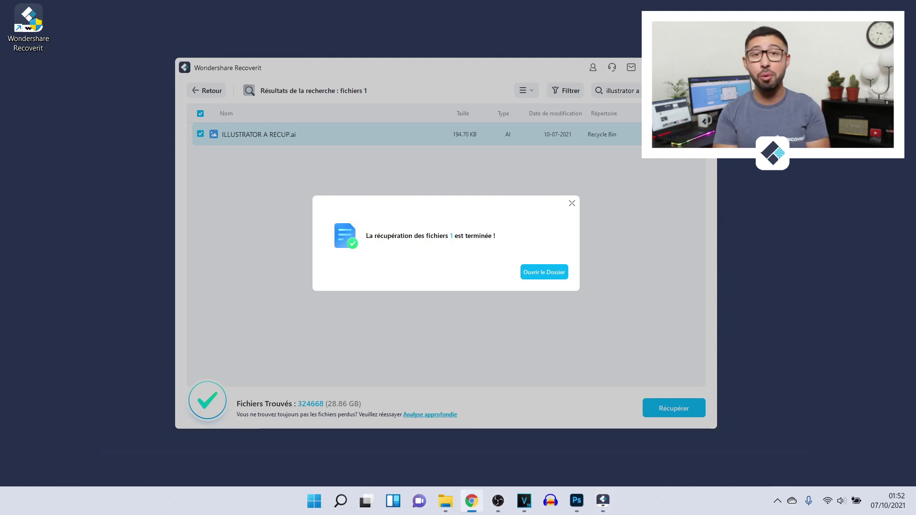